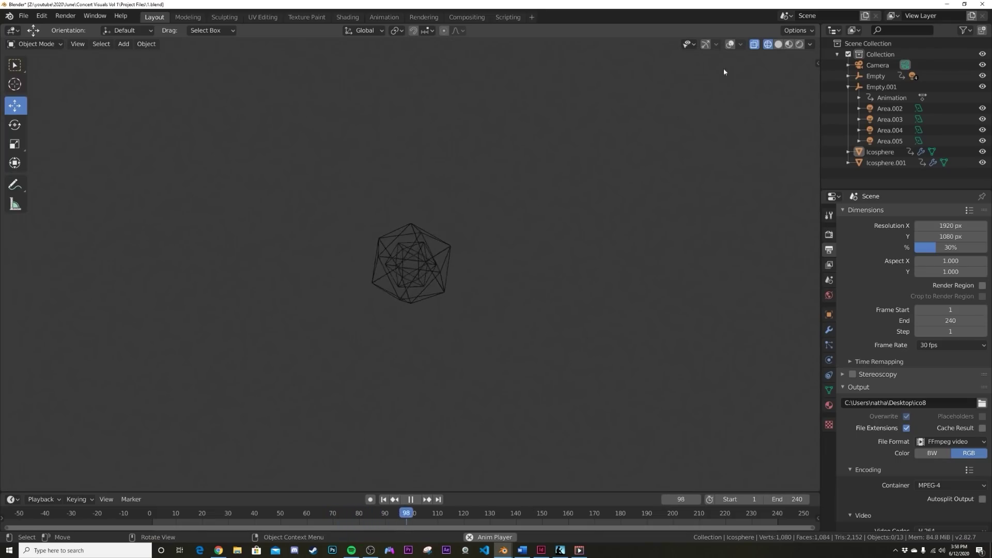
- Show the gizmos and overlays in the viewport while the icosphere animation plays
click(706, 44)
click(730, 44)
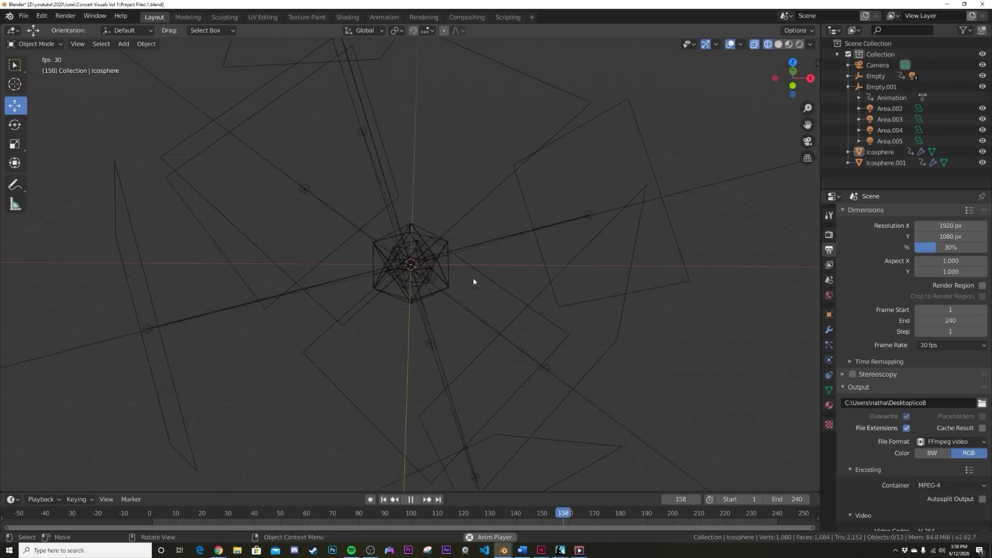
mouse_move(521, 286)
middle_down()
mouse_move(526, 250)
mouse_move(513, 273)
middle_up()
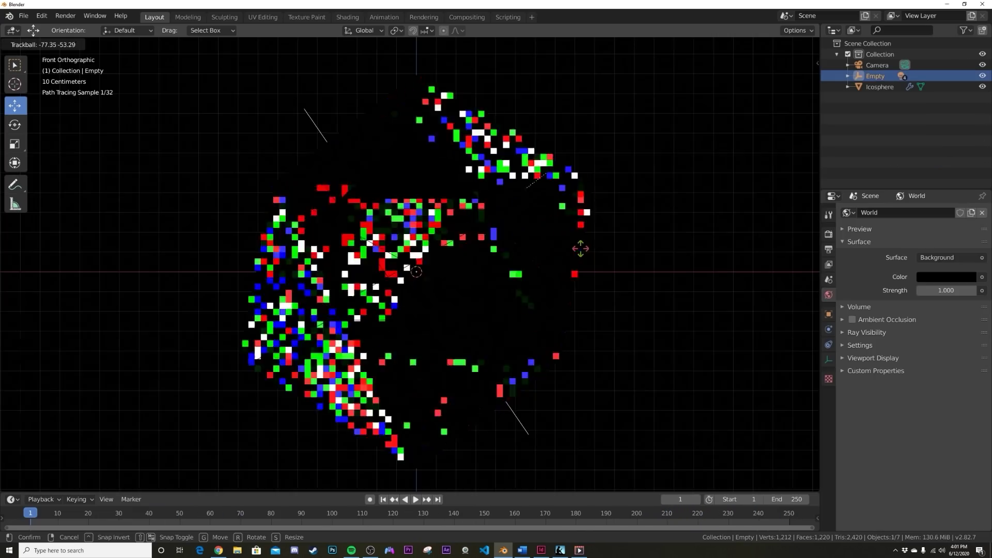
- Rotate the Empty holding the lights freely with Trackball by about -77.9° and -53.9°
click(581, 249)
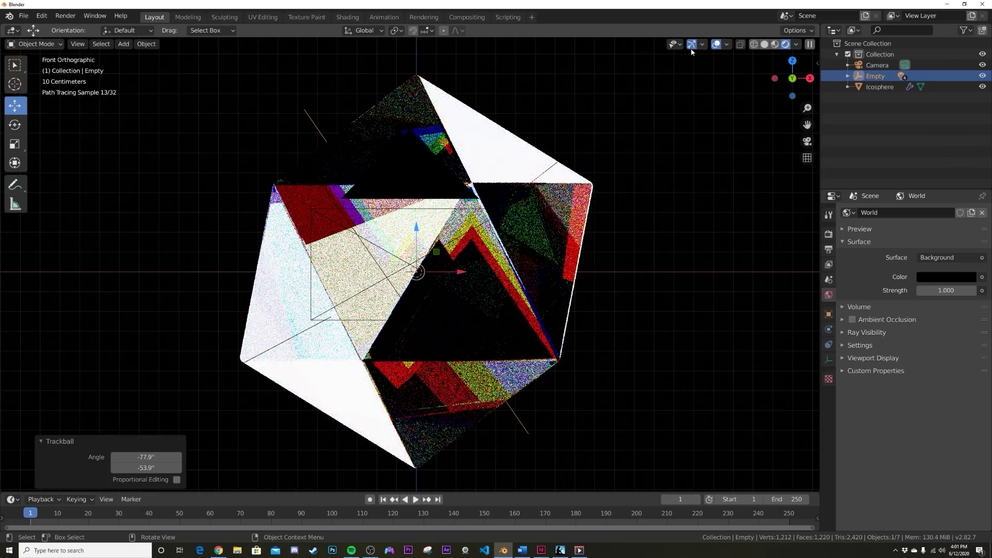
key(r)
key(r)
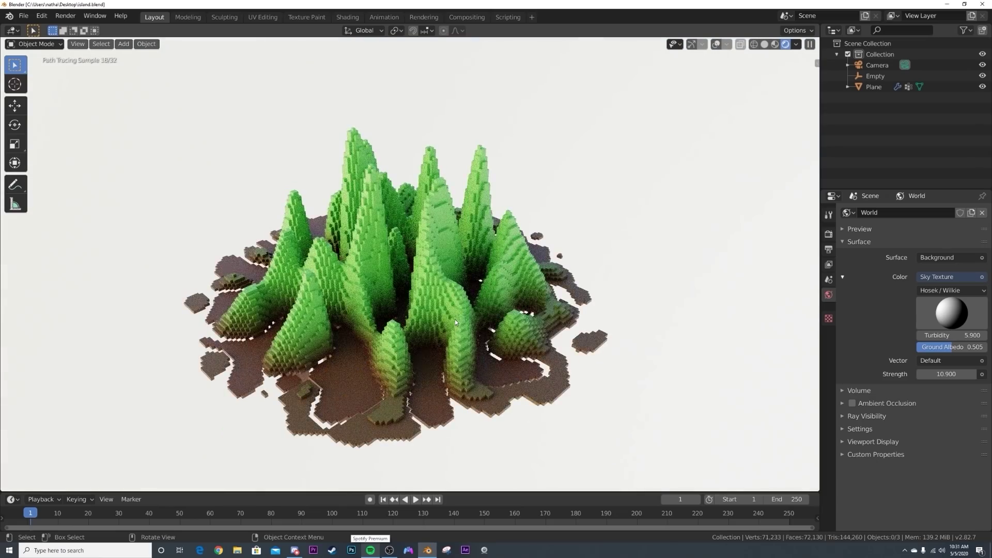
middle_drag(454, 319, 448, 277)
scroll(447, 274, down, 3)
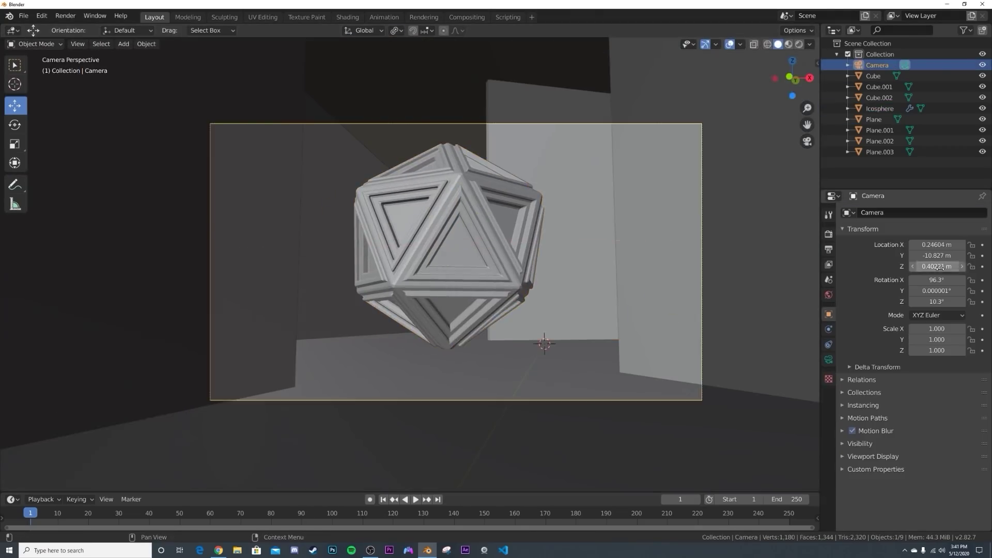
click(23, 16)
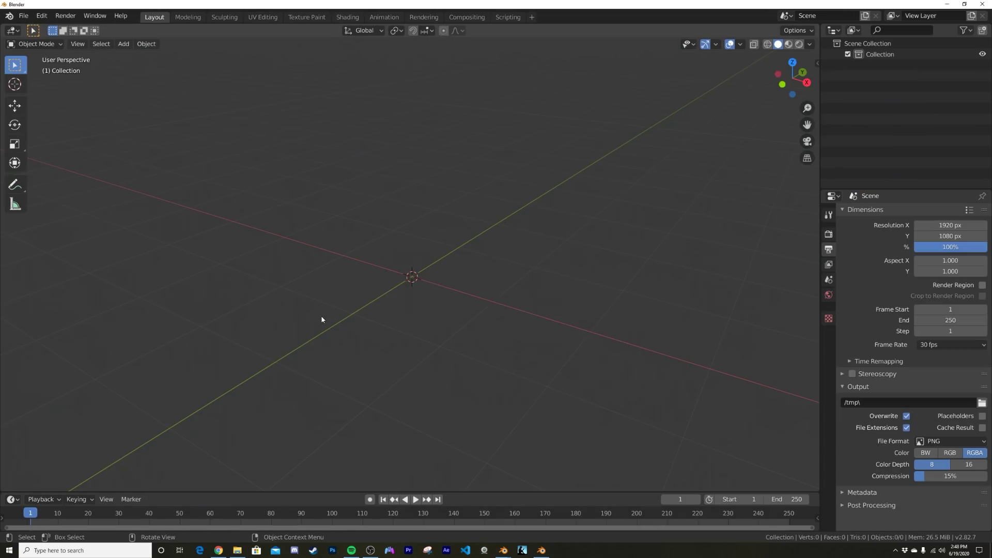
- Add a UV sphere mesh at the origin of the empty scene
key(shift+a)
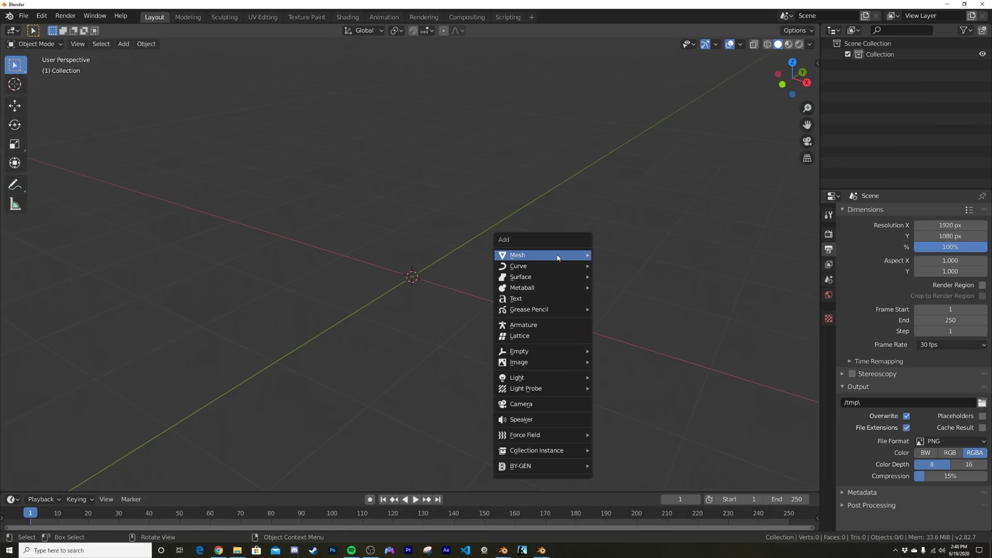
mouse_move(516, 255)
click(621, 288)
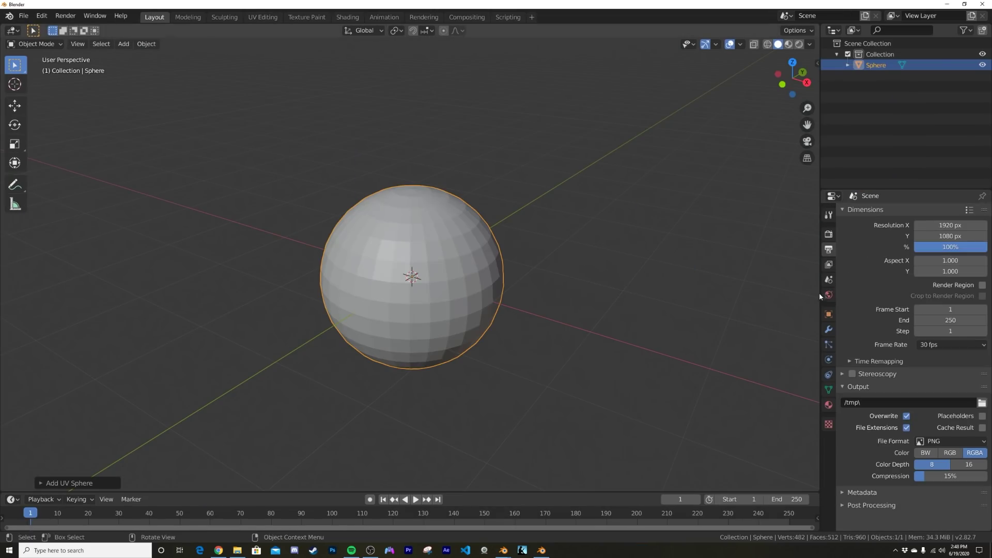
- Set the scene's render engine to Cycles
click(828, 234)
click(945, 213)
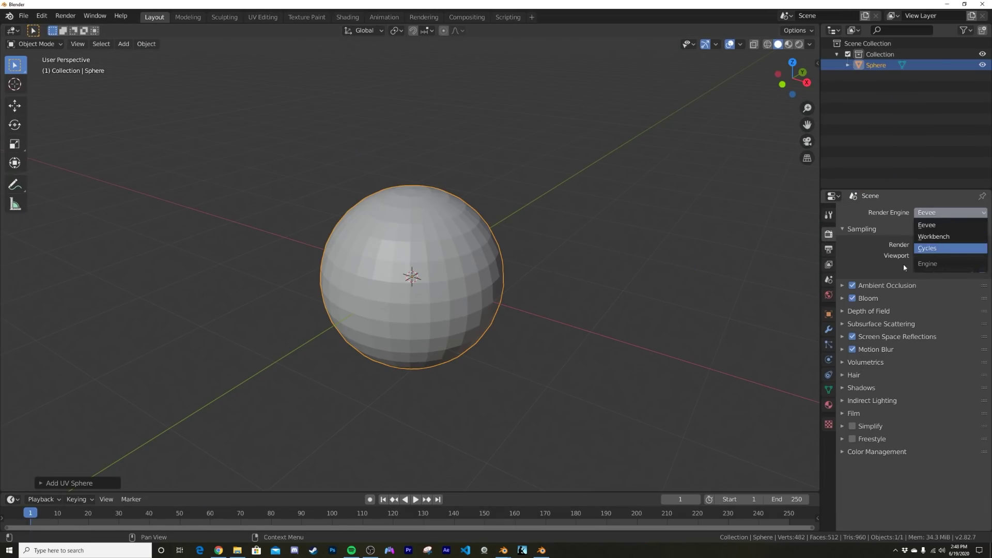
key(Return)
- Use a Sky Texture as the world background color and display the sphere in rendered shading
click(829, 294)
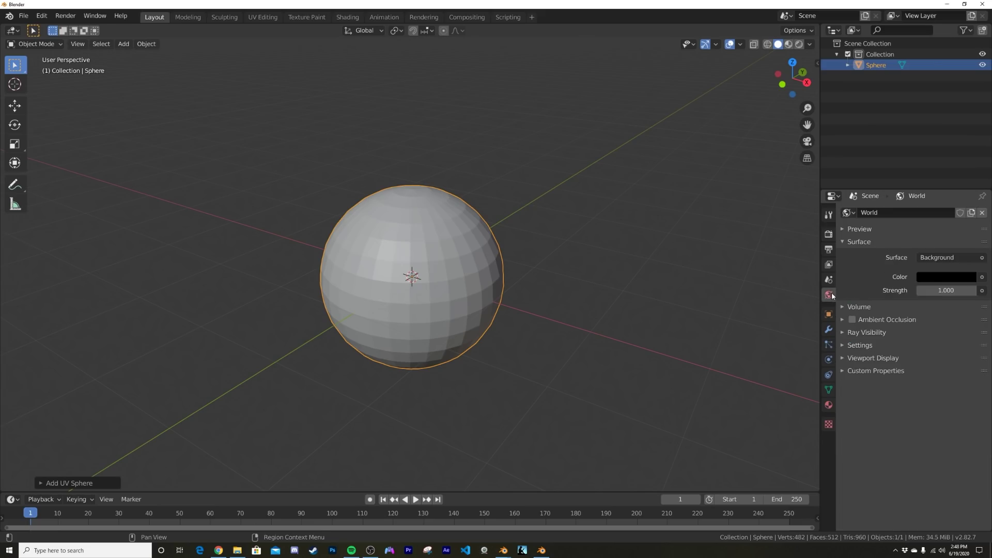
click(982, 277)
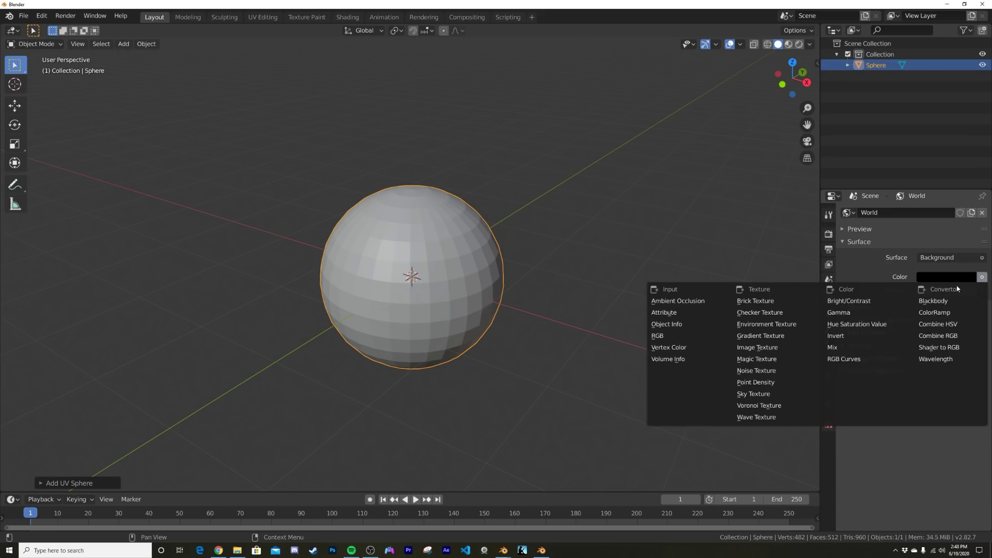
click(765, 395)
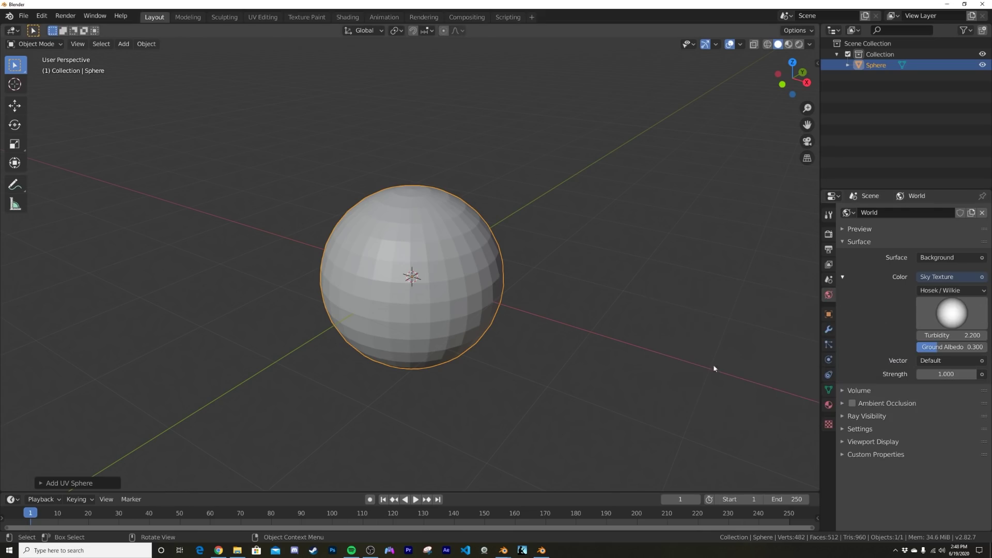
key(z)
click(601, 246)
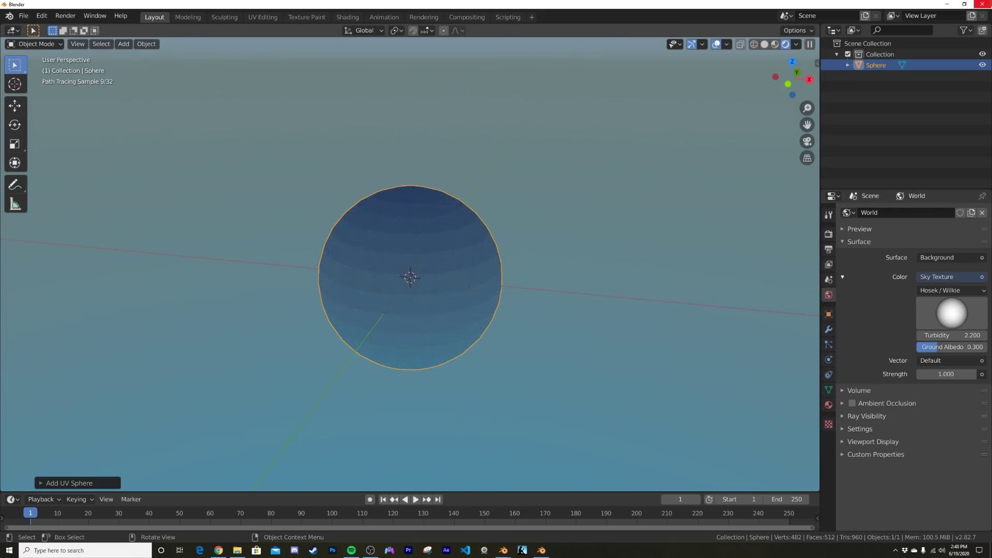
- Switch to the indoor pool scene in Blender 2.90 Alpha and preview it rendered with overlays and gizmos hidden
click(982, 4)
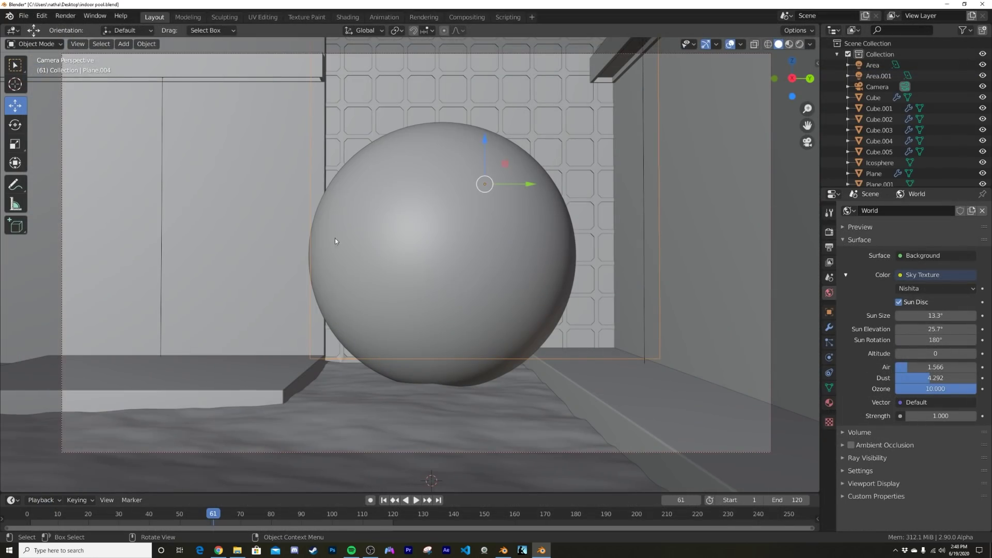
key(z)
click(650, 231)
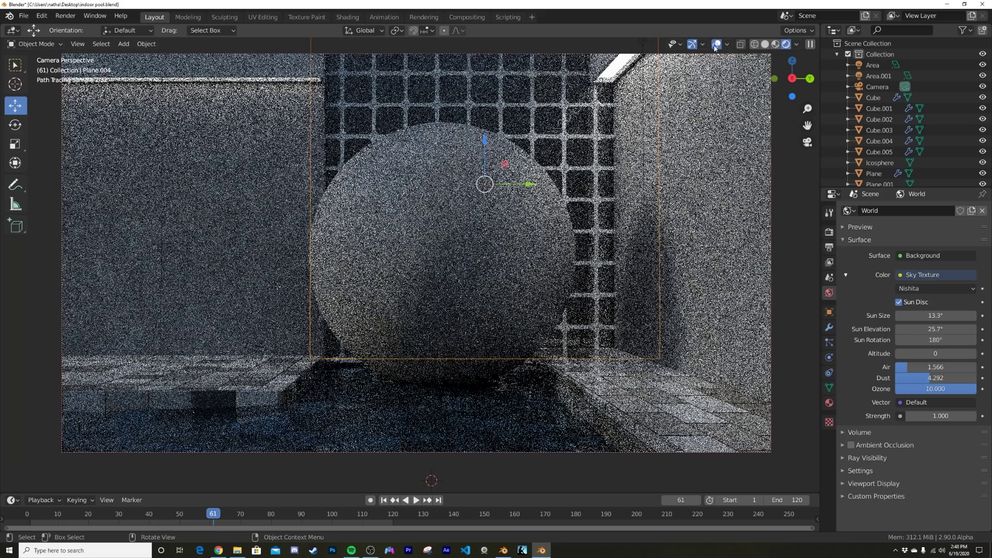
click(716, 43)
click(692, 44)
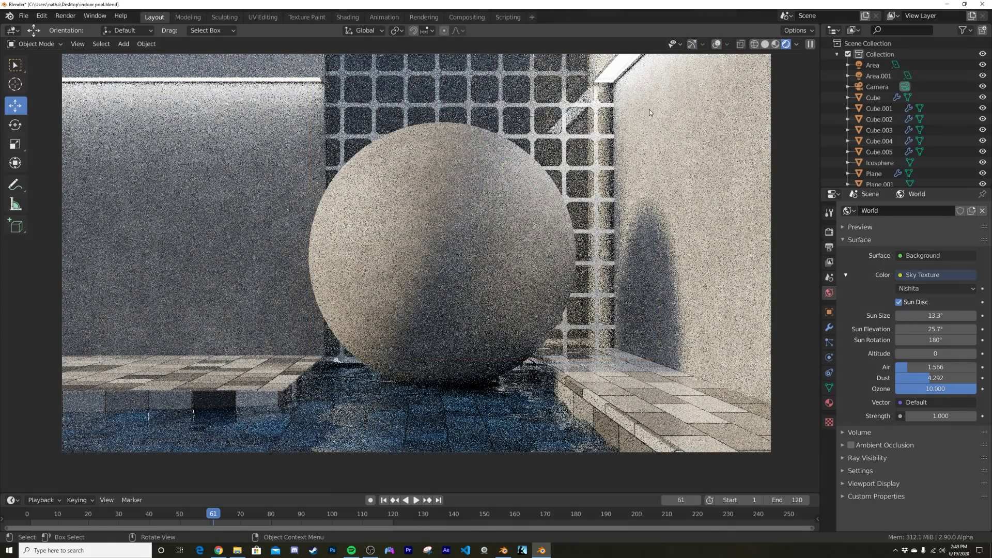
- Select the pool's water plane and set the Nishita sky's sun size to 10°, checking the sun disc outside the room
click(404, 429)
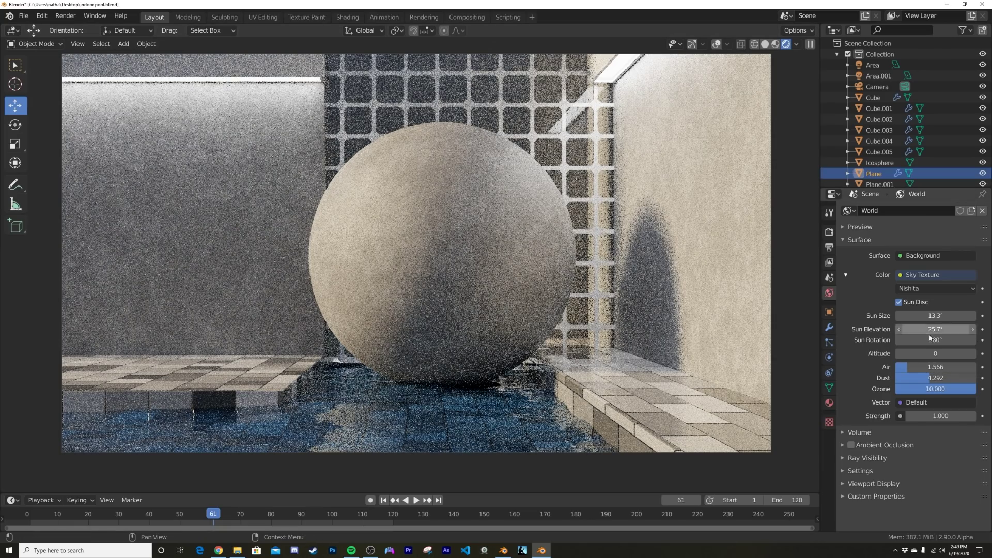
middle_drag(533, 283, 385, 231)
key(KP_0)
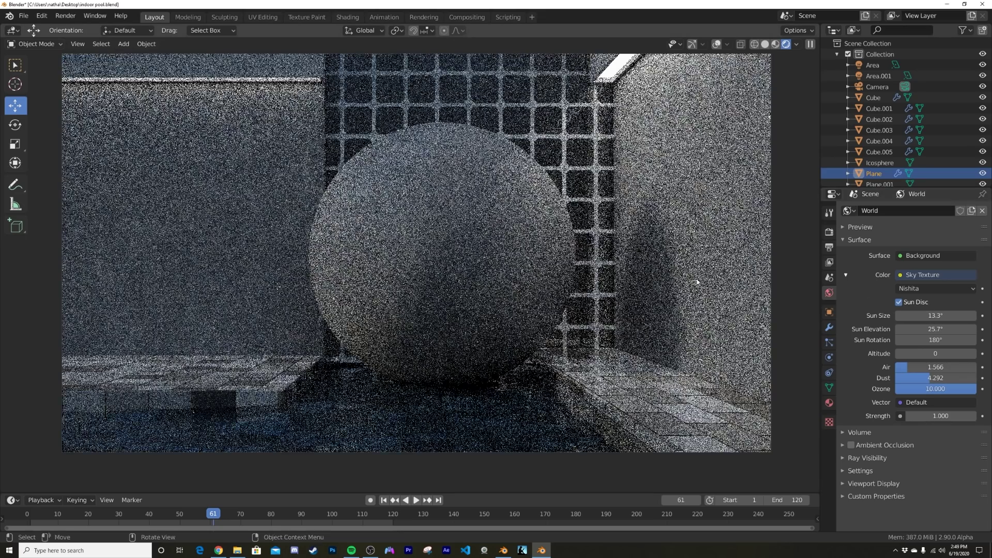
middle_drag(697, 282, 466, 262)
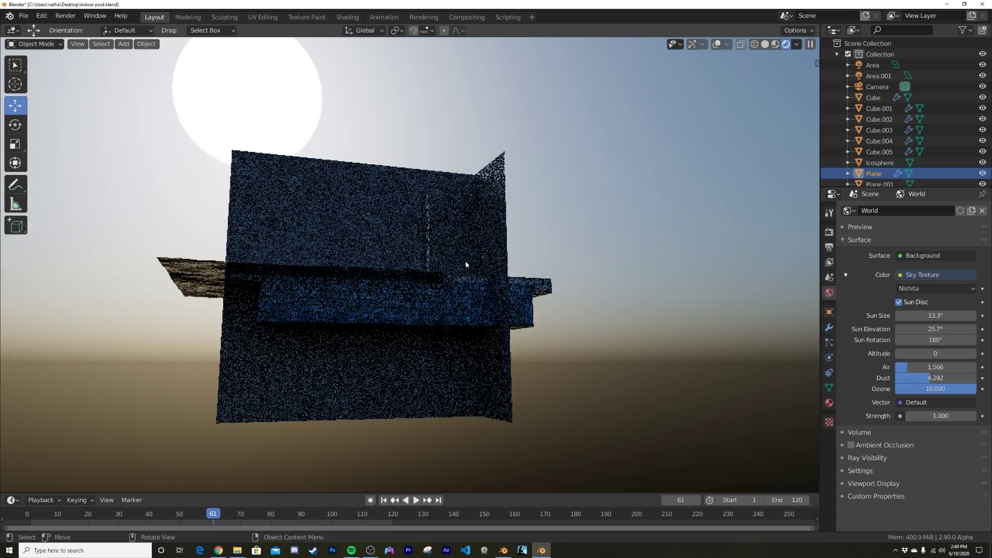
middle_drag(448, 262, 361, 206)
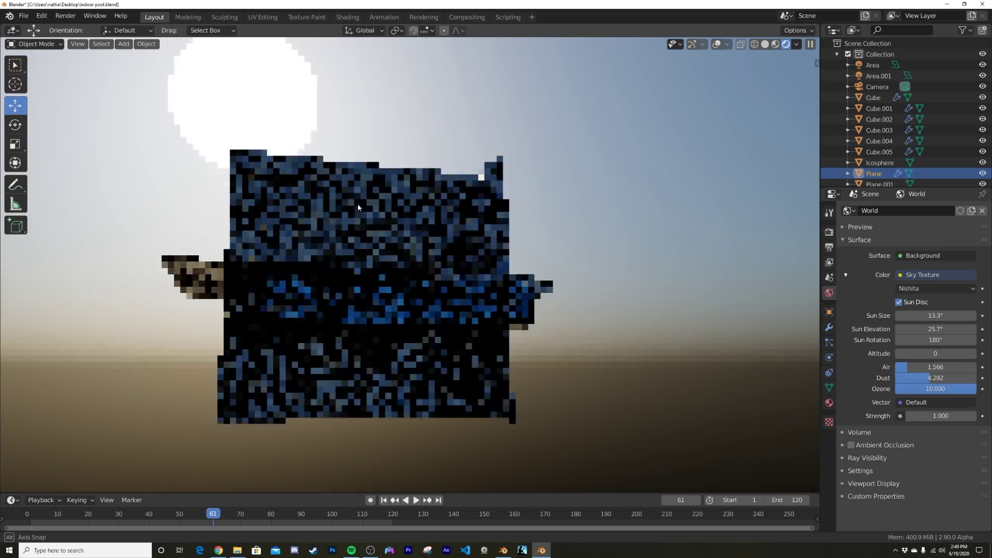
drag(930, 315, 874, 315)
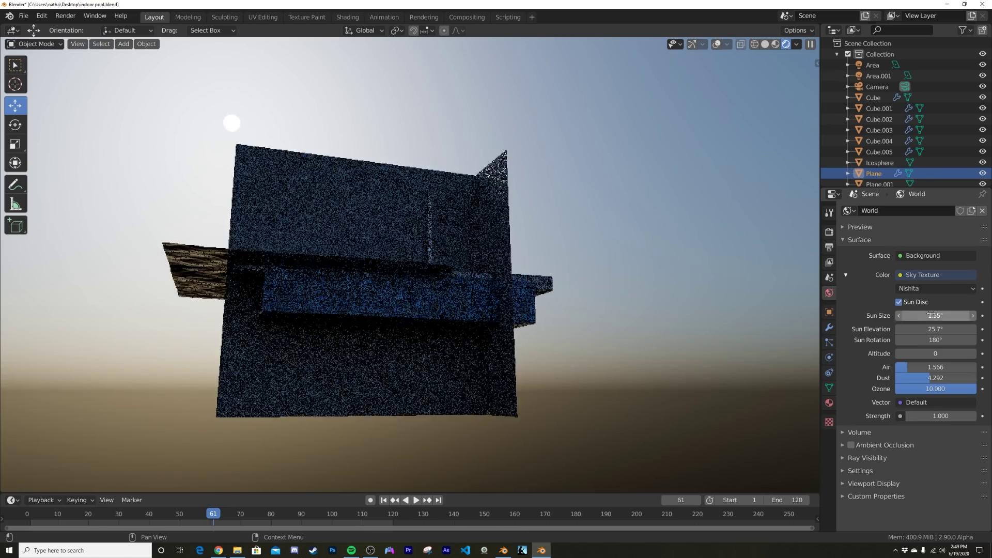
key(KP_0)
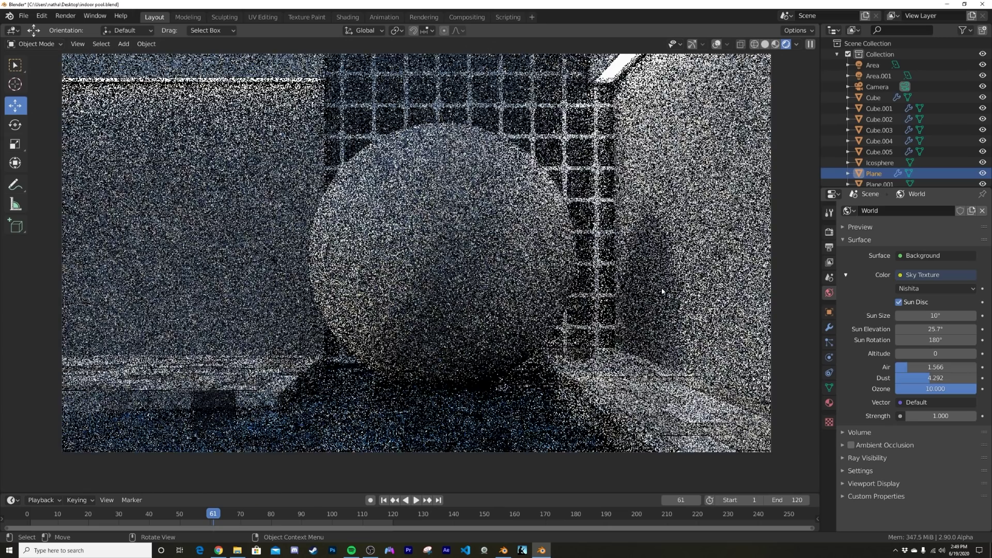
- Lower the sky's sun elevation to 14.3° and further to 8.9°, comparing the lighting through the camera
middle_drag(662, 291, 396, 219)
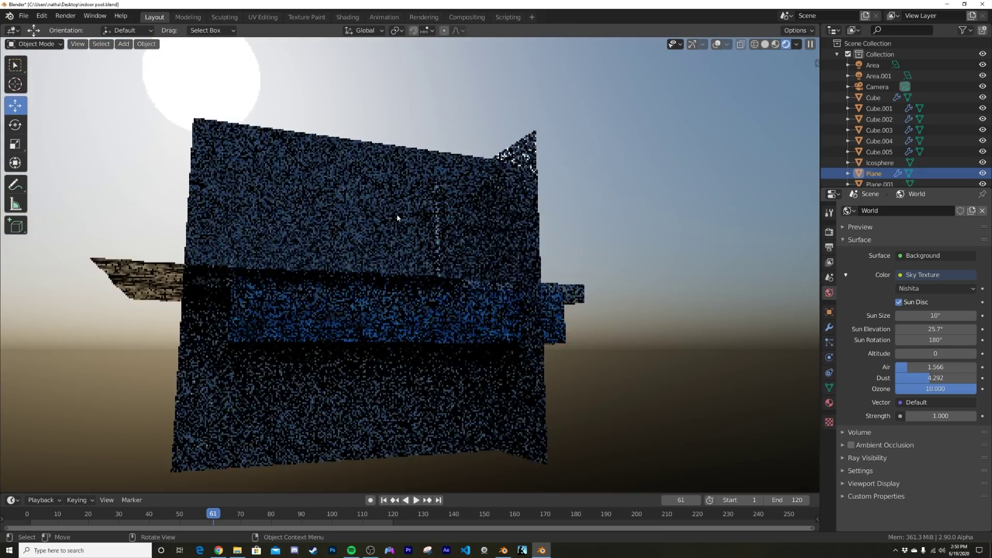
mouse_move(960, 330)
mouse_down()
mouse_move(976, 329)
mouse_move(944, 330)
mouse_up()
key(KP_0)
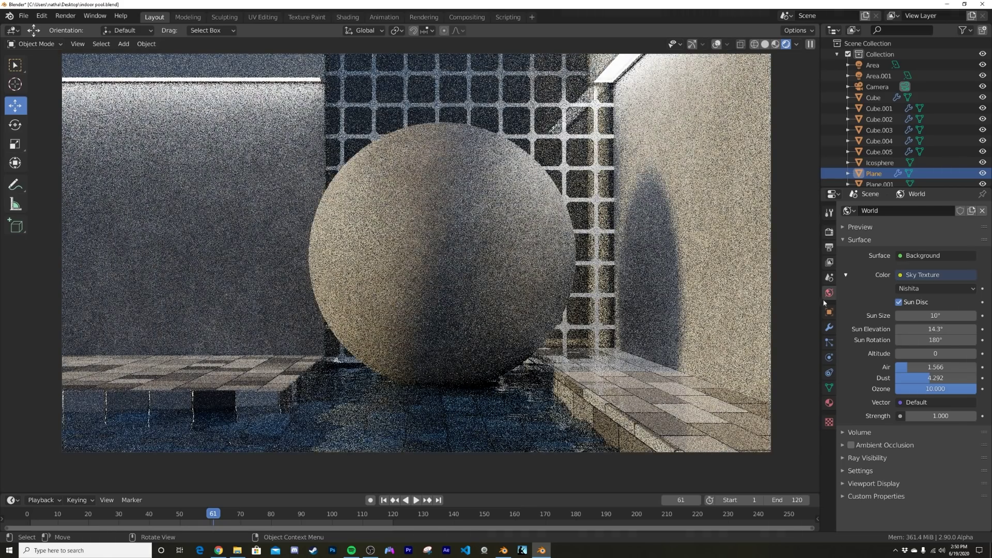
drag(935, 329, 918, 329)
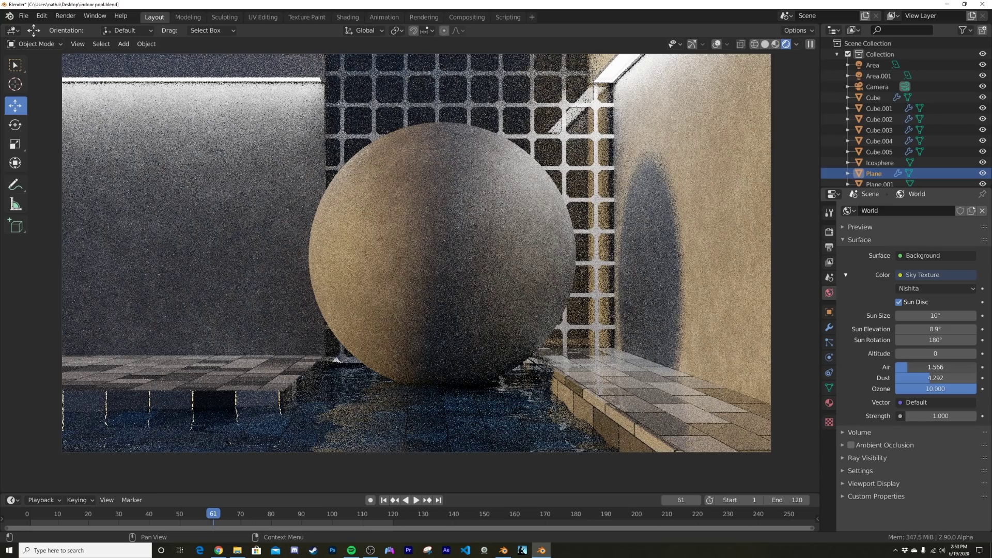
- Raise the sky's Air value to 2.321 and inspect the sun and horizon from outside the room
mouse_move(908, 367)
mouse_down()
mouse_move(976, 368)
mouse_move(914, 367)
mouse_up()
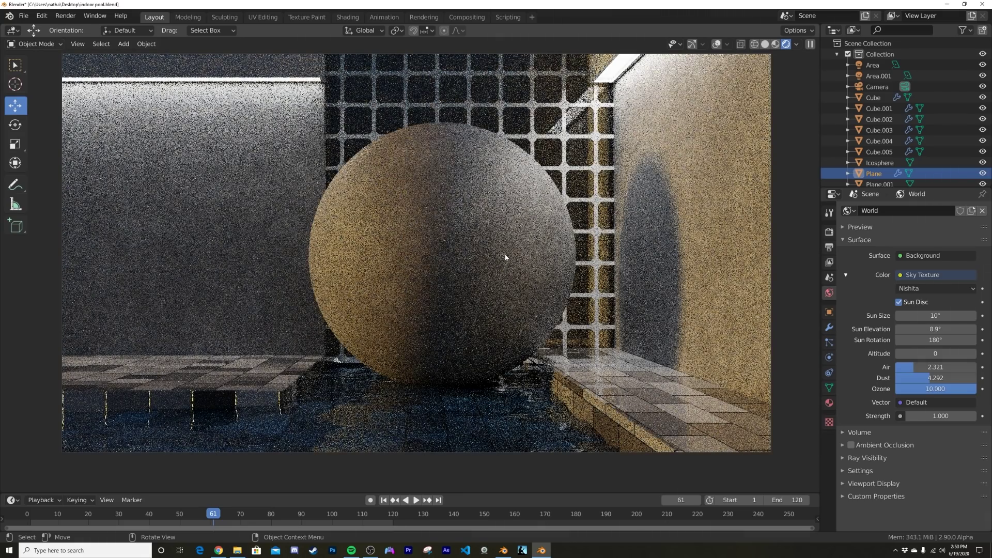
middle_drag(569, 259, 399, 272)
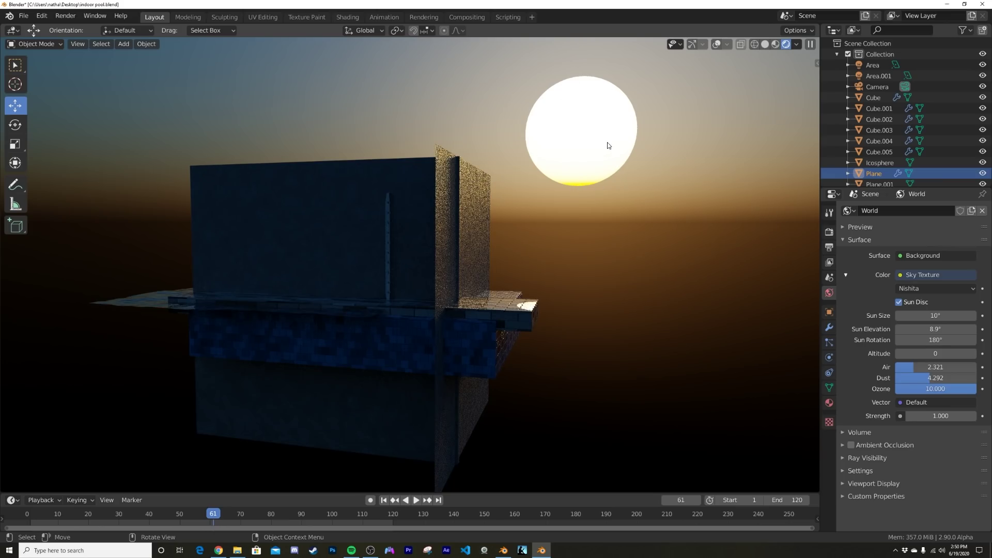
key(KP_0)
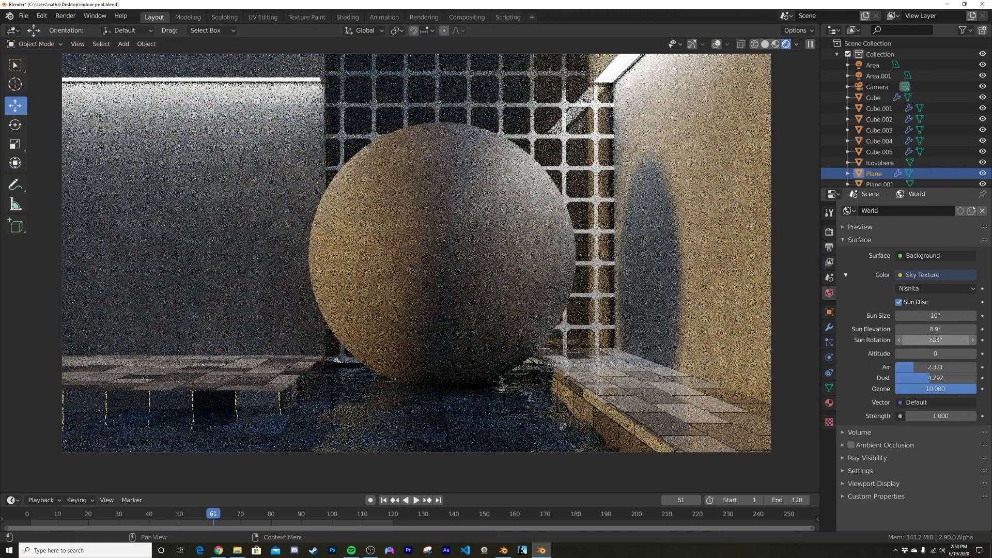
- Set the sky's Air value to 1.142 and try a sun elevation of 3.6° before settling on 16.8°
drag(935, 367, 935, 368)
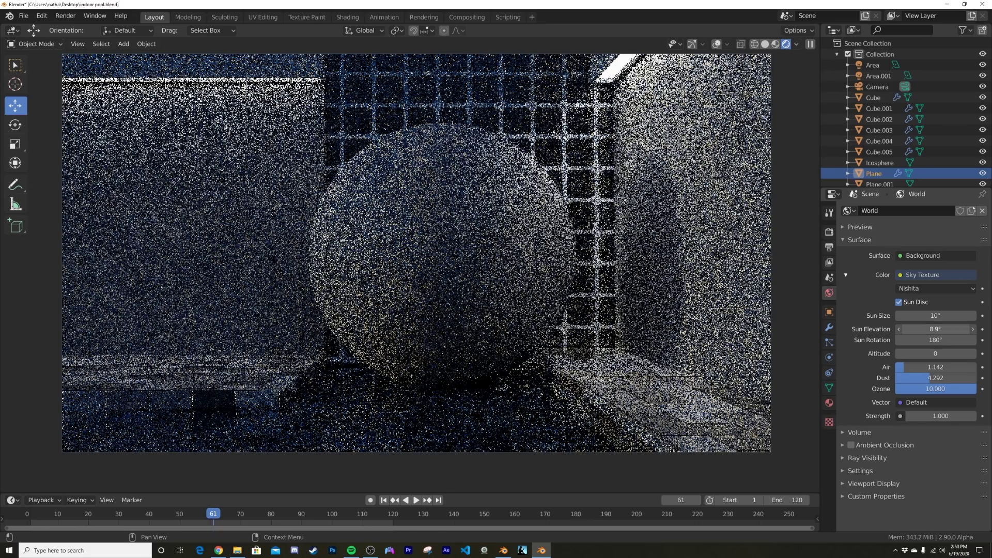
drag(936, 329, 932, 330)
middle_drag(465, 244, 408, 241)
scroll(451, 234, down, 2)
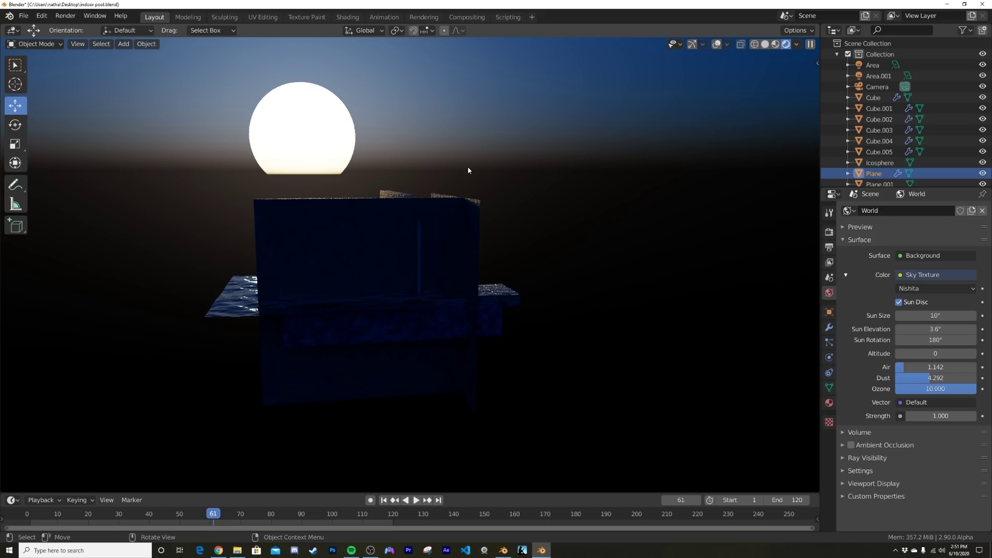
click(937, 339)
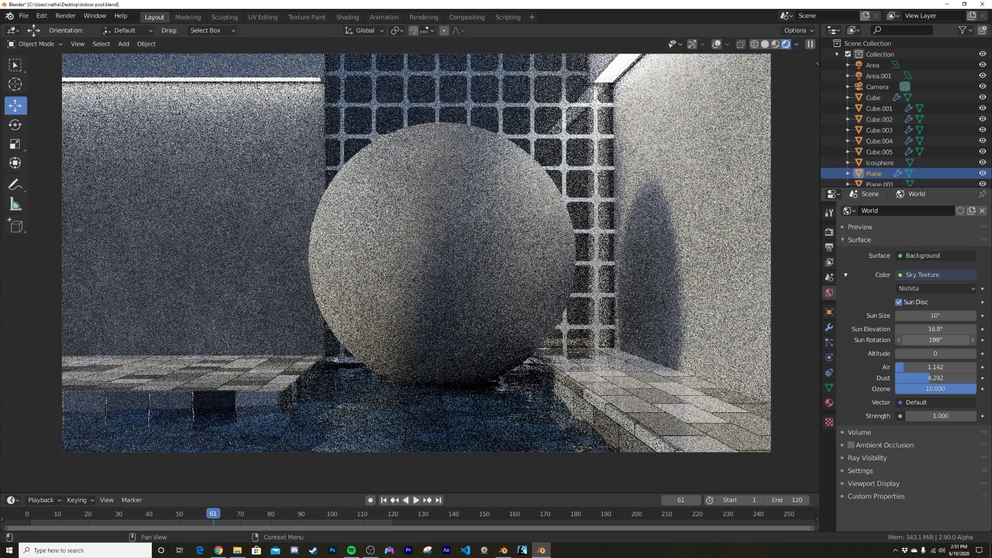
- Try sun rotations of 215°, 158° and 95.9° to compare how light falls on the sphere and walls
drag(930, 340, 936, 339)
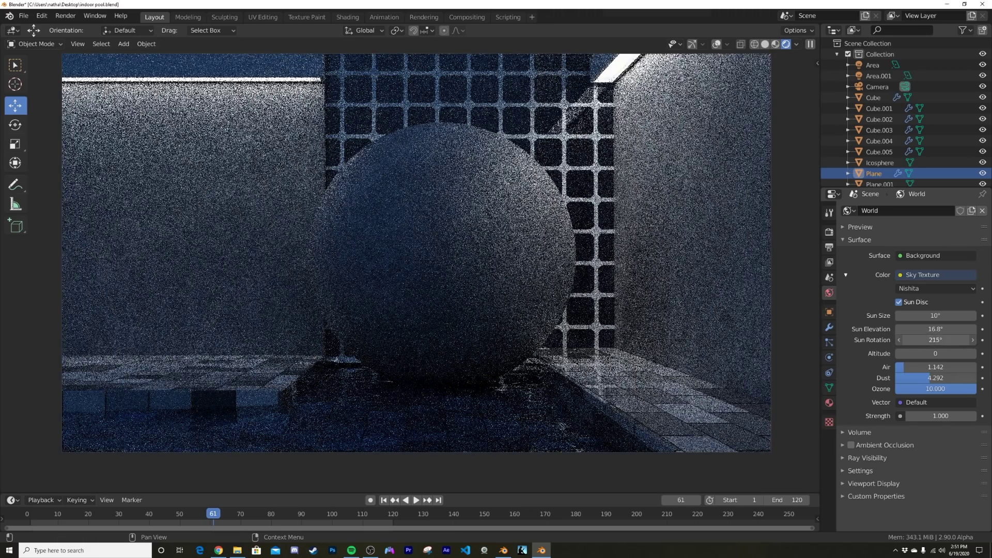
drag(936, 339, 923, 340)
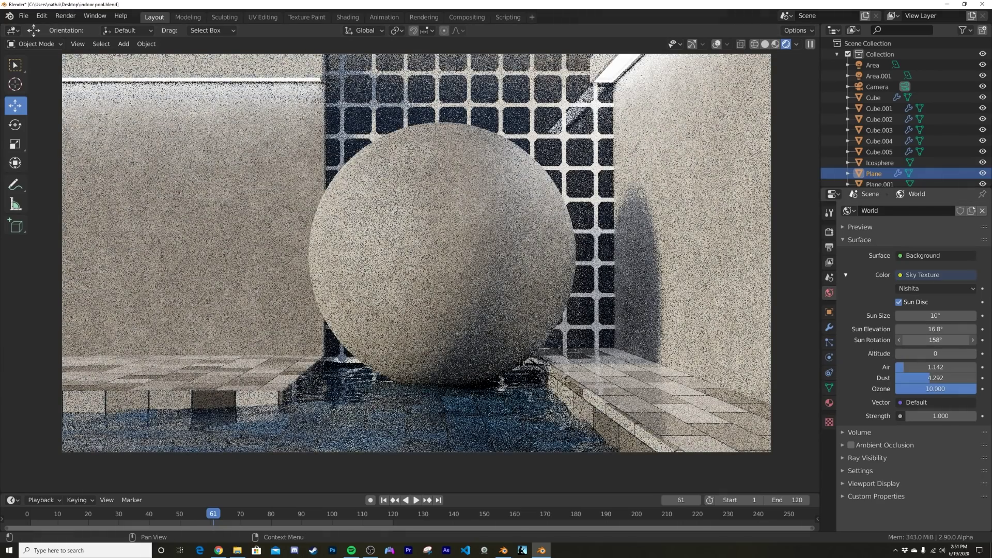
drag(935, 340, 916, 340)
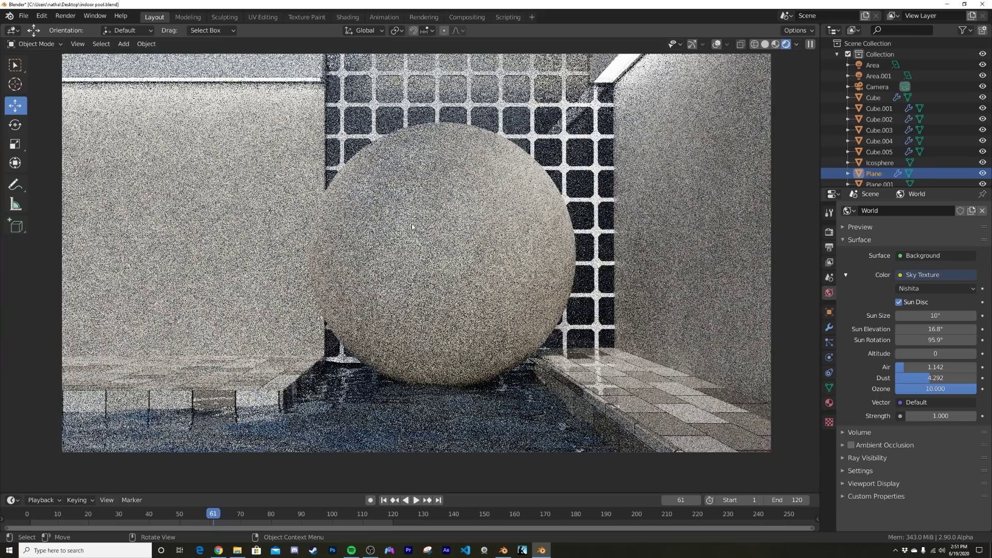
- Set the sun rotation to 42.9° while viewing the room from outside and return to the camera view
middle_drag(414, 227, 313, 181)
drag(932, 339, 906, 339)
key(KP_0)
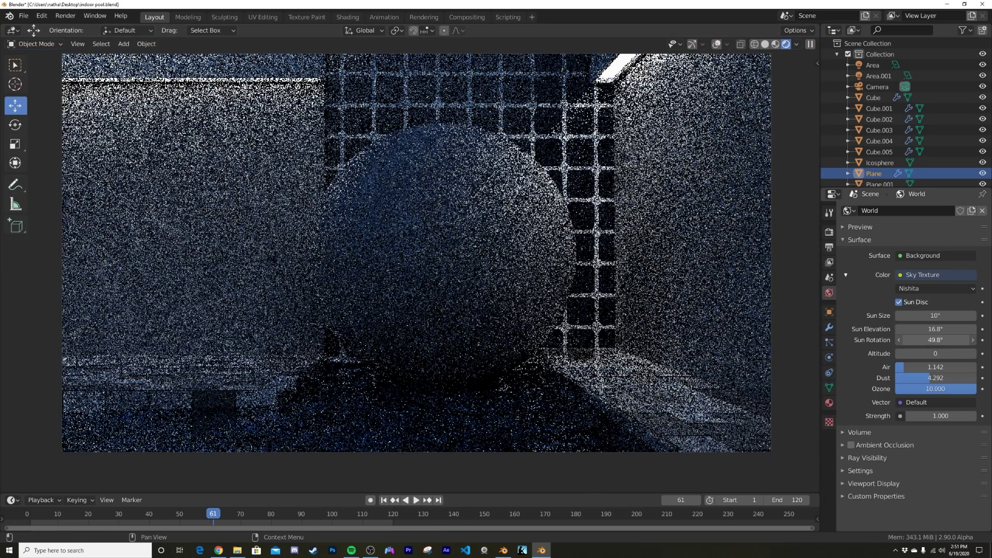
- Try sun rotations of 105° and 20° to compare the room's lighting, and settle on 150°
drag(925, 340, 946, 339)
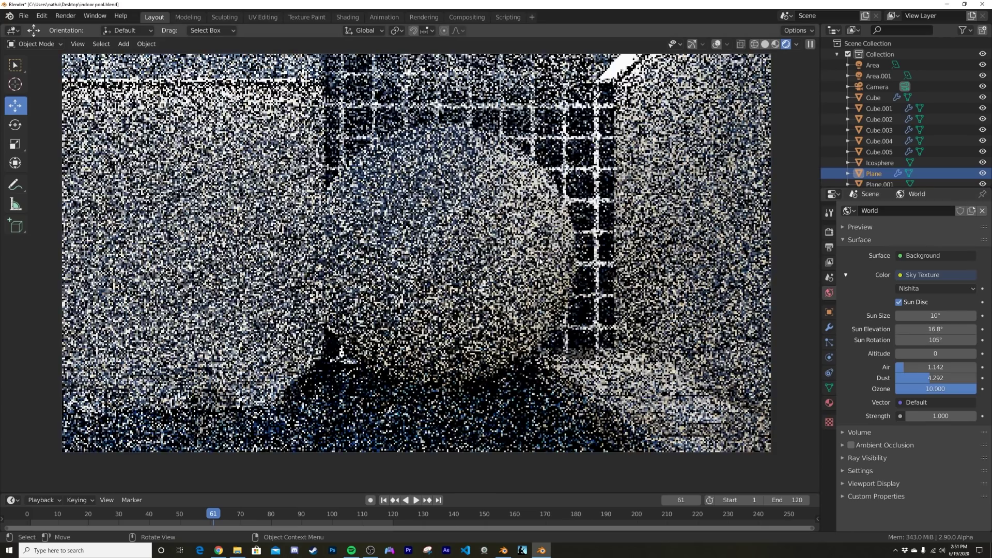
click(937, 339)
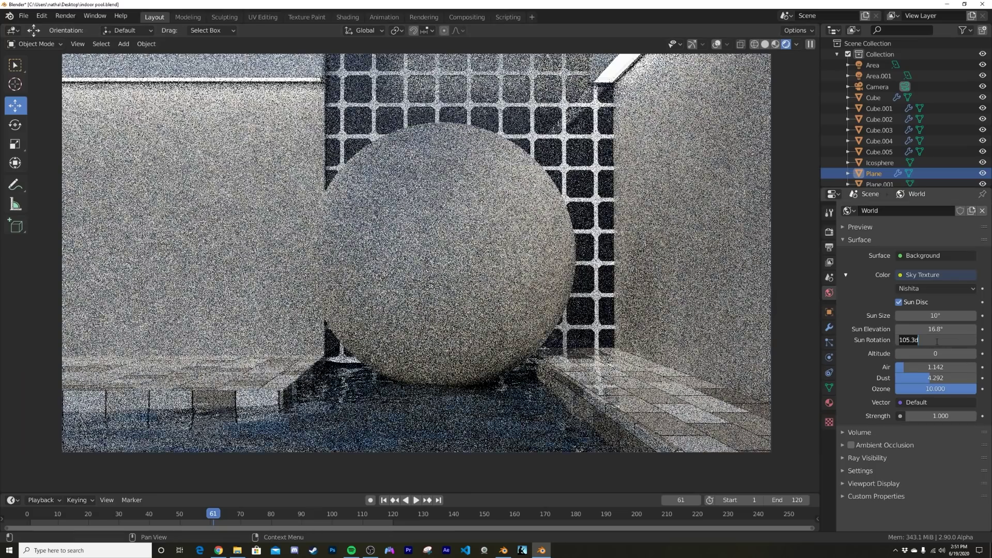
text(20)
key(Return)
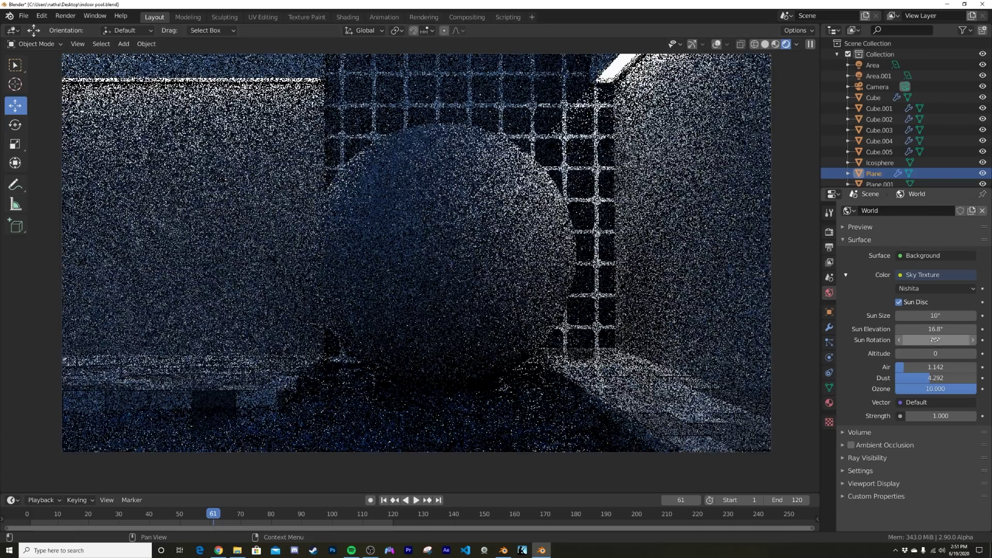
click(936, 341)
text(150)
key(Return)
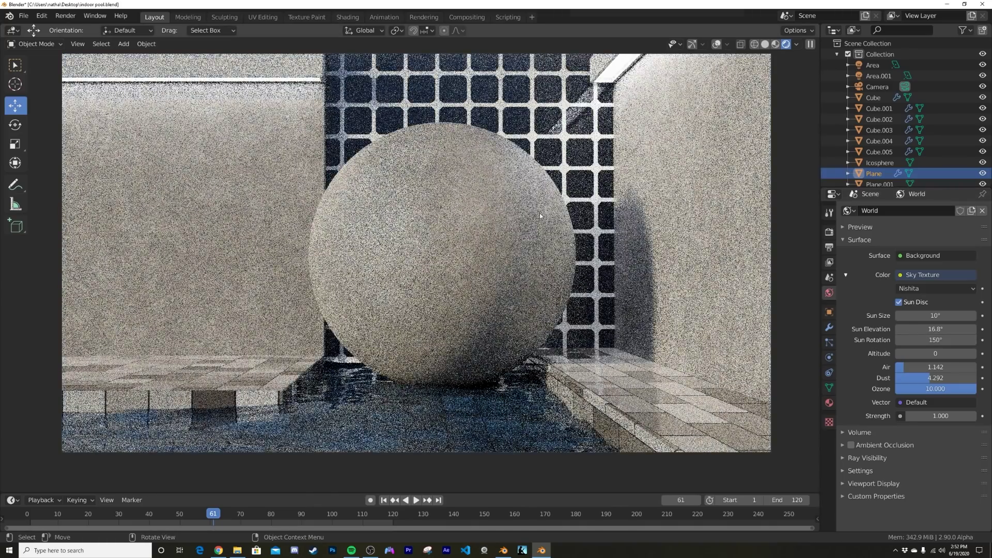
- Compare the sky at a Dust value of 0 from outside and through the camera, and set Dust to 4.575
key(KP_0)
scroll(522, 225, down, 5)
middle_drag(523, 222, 606, 169)
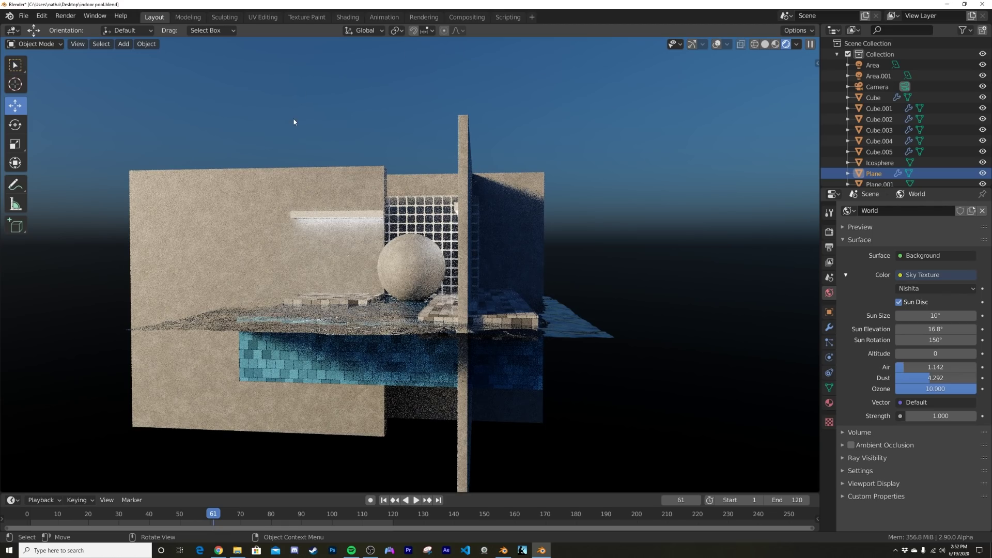
key(KP_0)
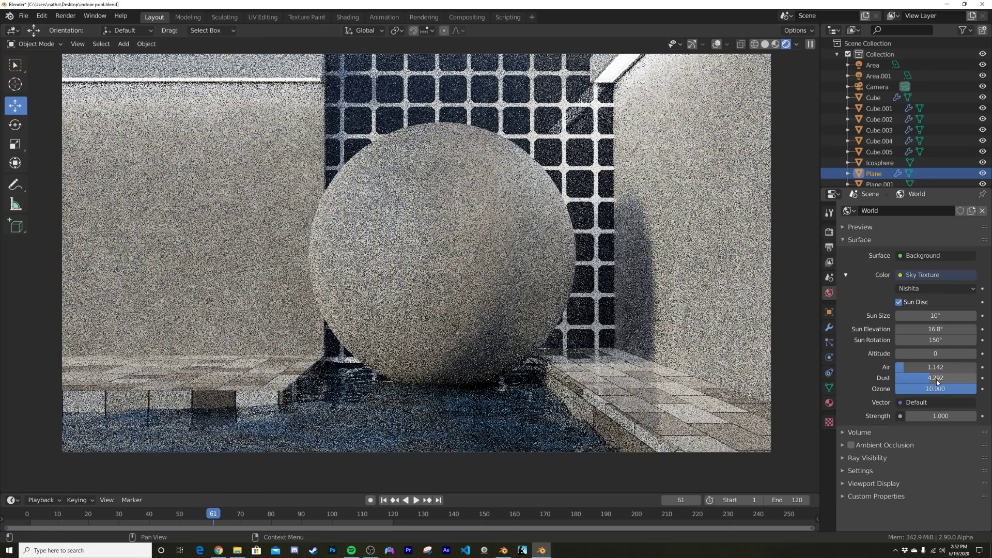
middle_drag(528, 248, 612, 309)
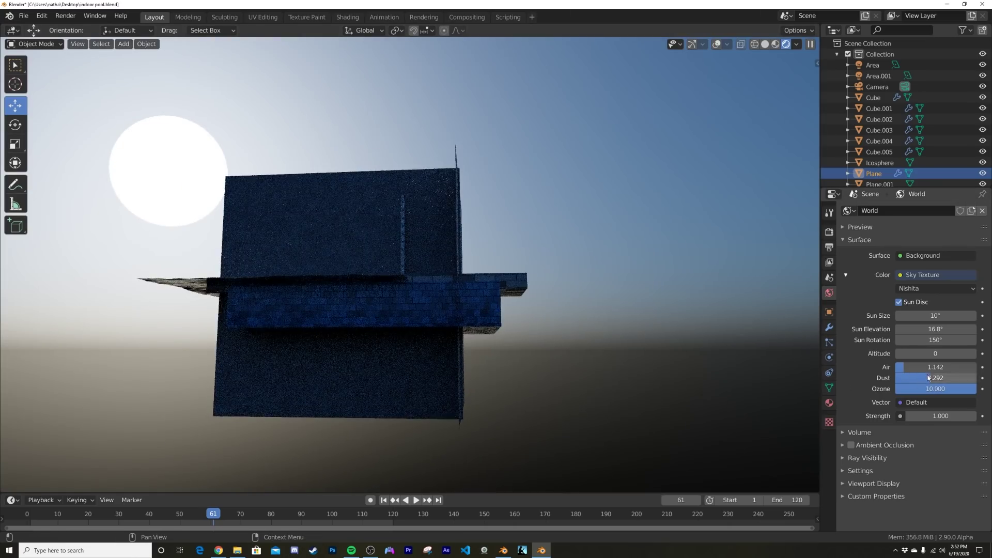
drag(928, 378, 897, 377)
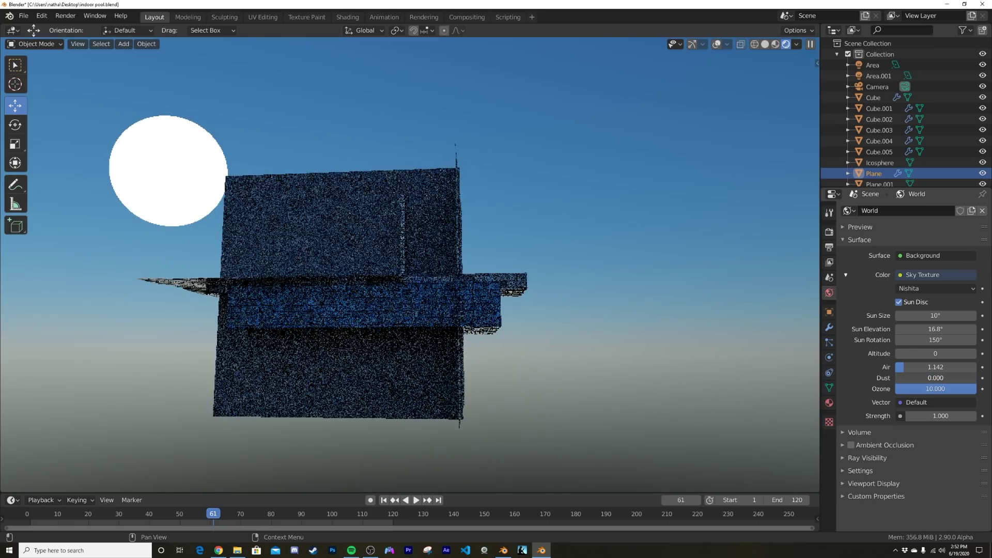
key(KP_0)
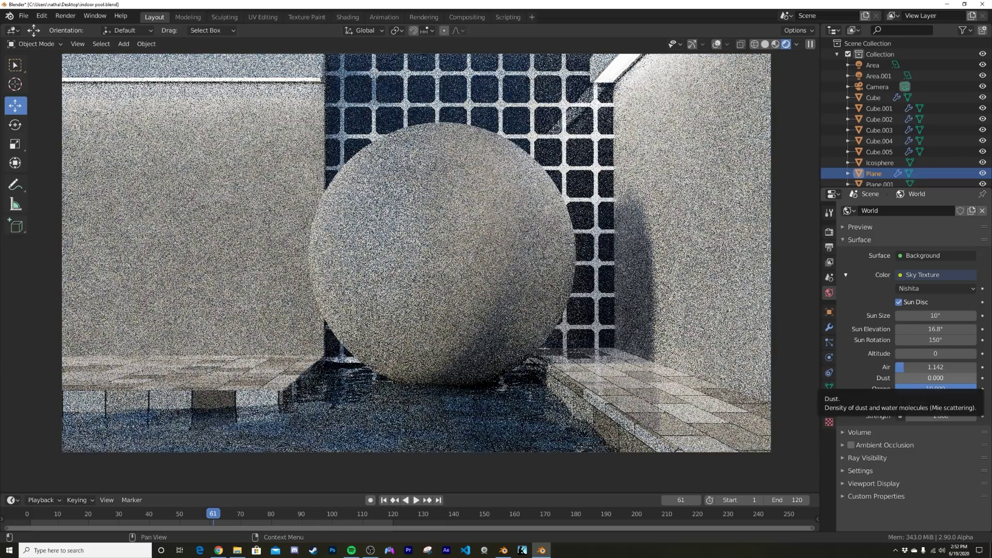
drag(904, 380, 934, 381)
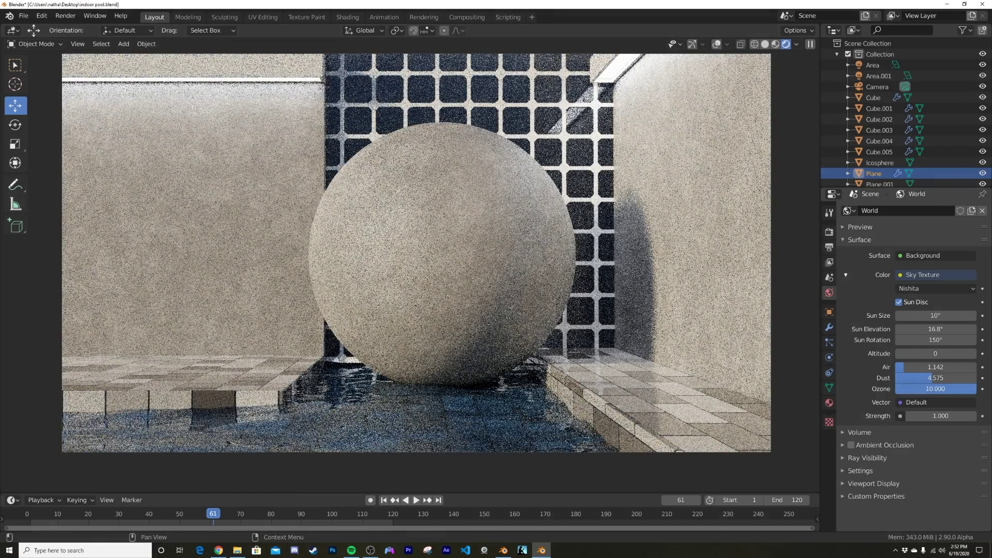
- Try an Ozone value of 0, inspect the sky from outside the room, and restore Ozone to 10 in the camera view
drag(965, 389, 896, 389)
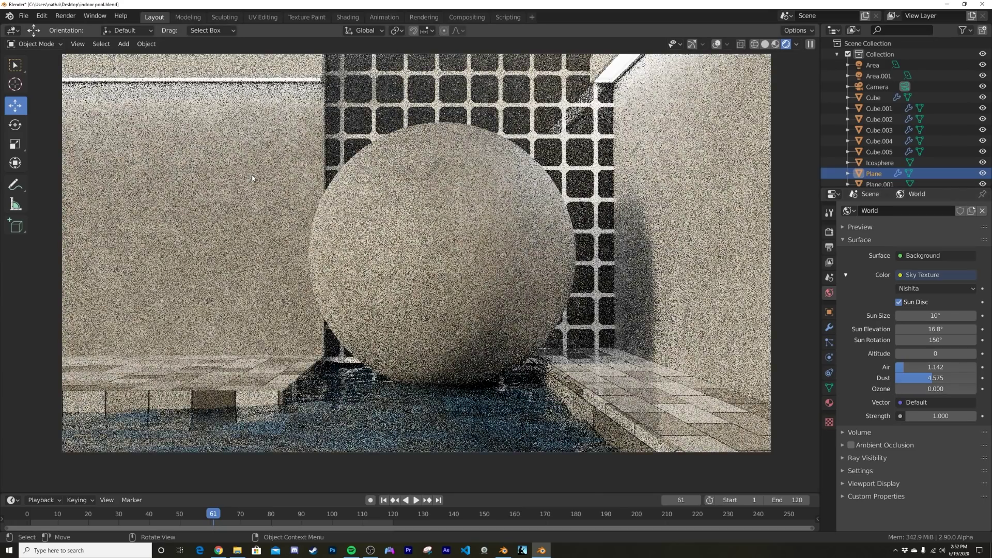
middle_drag(253, 175, 275, 185)
scroll(330, 193, down, 7)
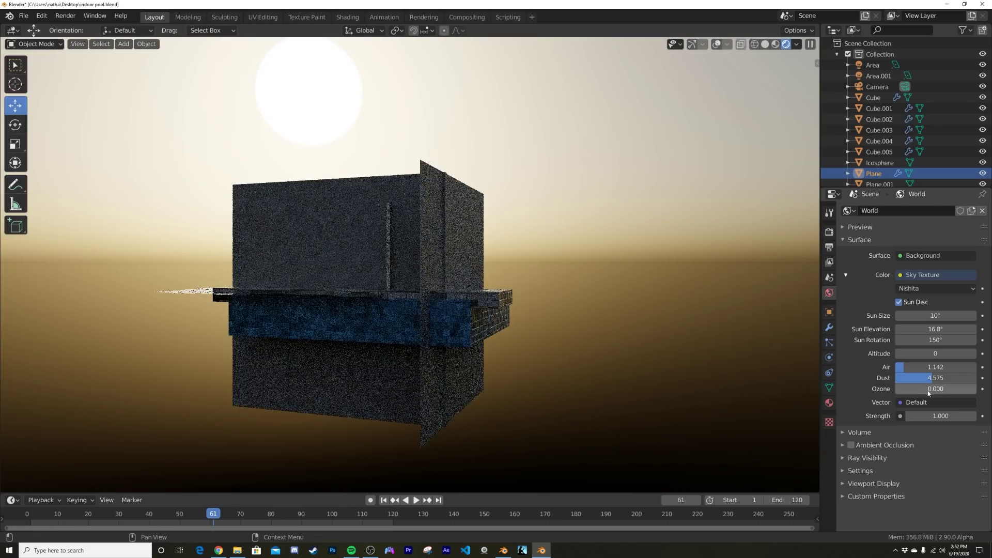
drag(928, 389, 990, 390)
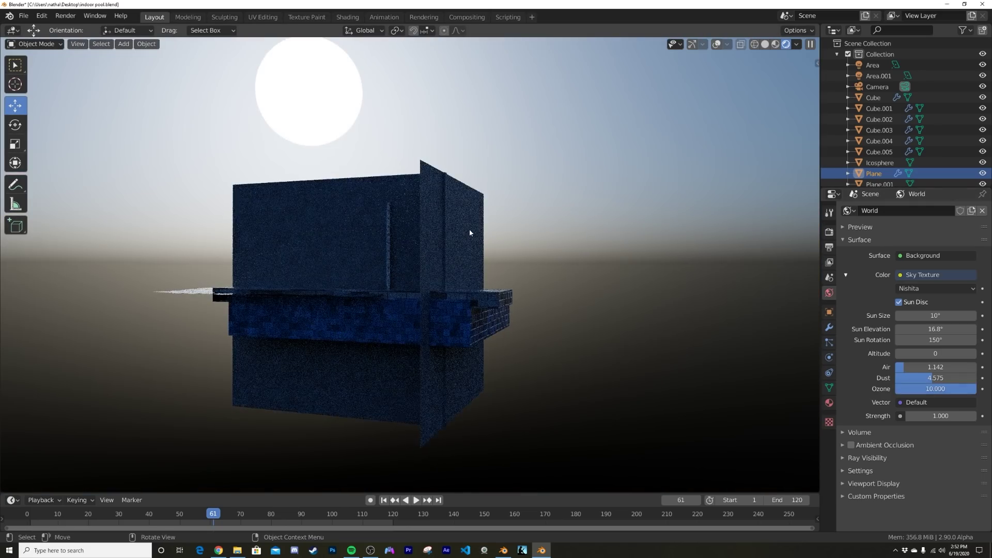
key(KP_0)
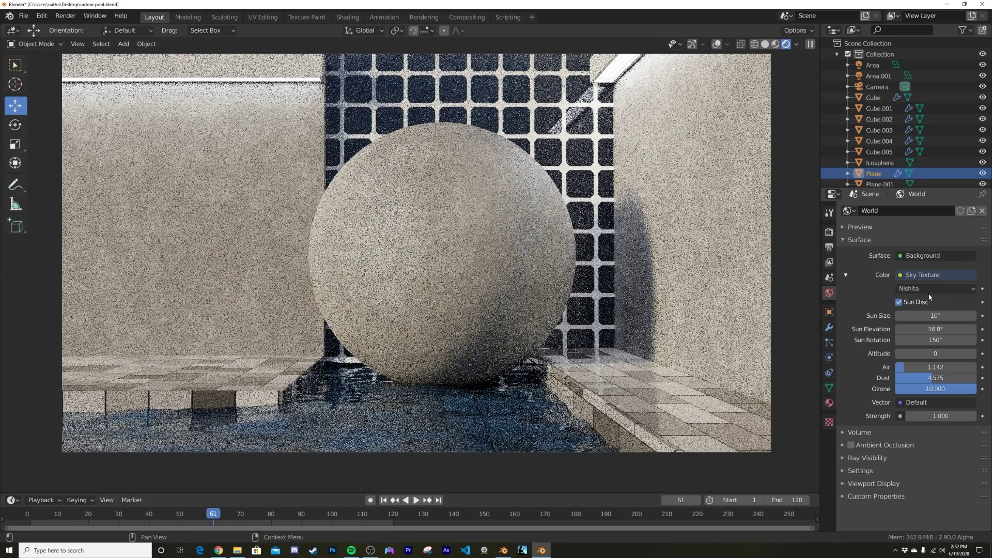
- Review the available sky types for the Sky Texture and keep Nishita selected
click(926, 289)
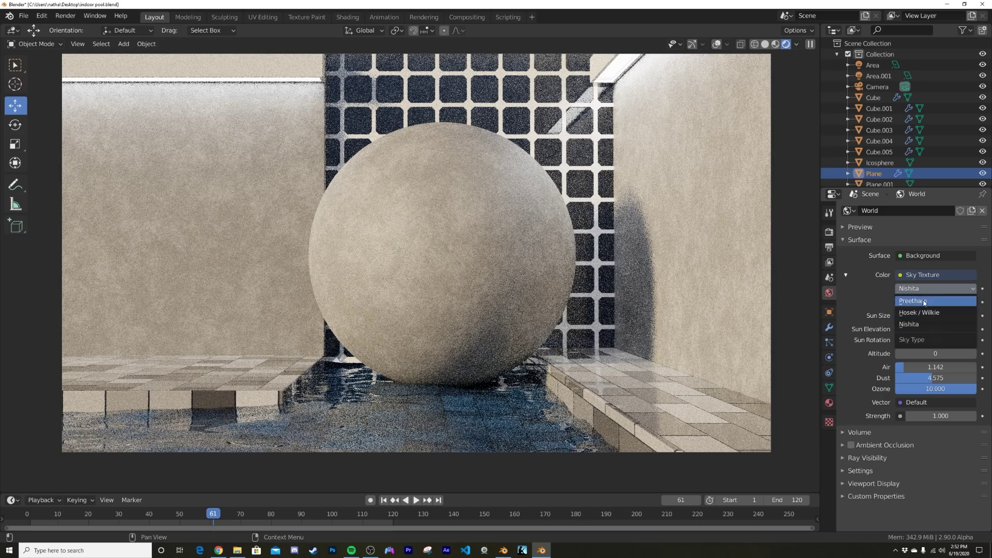
click(925, 324)
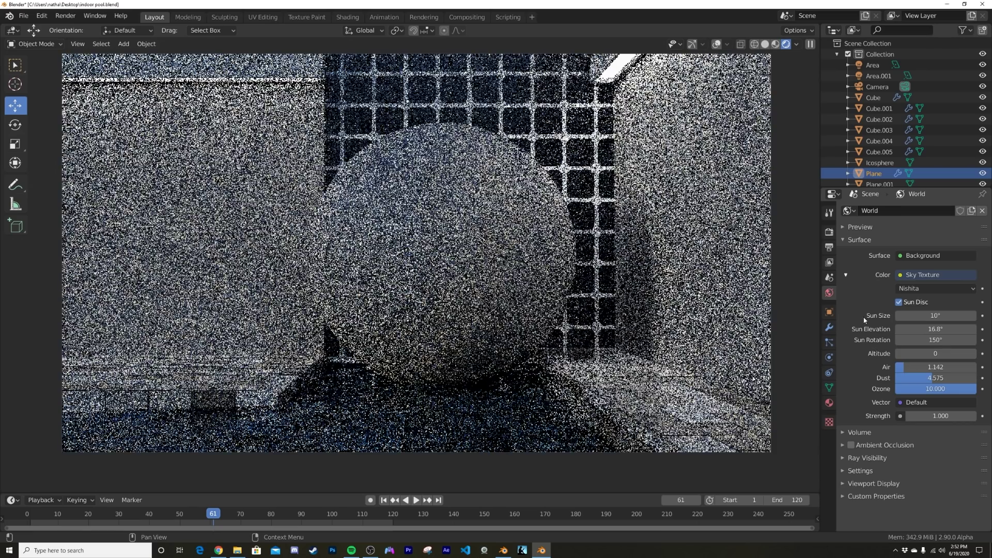